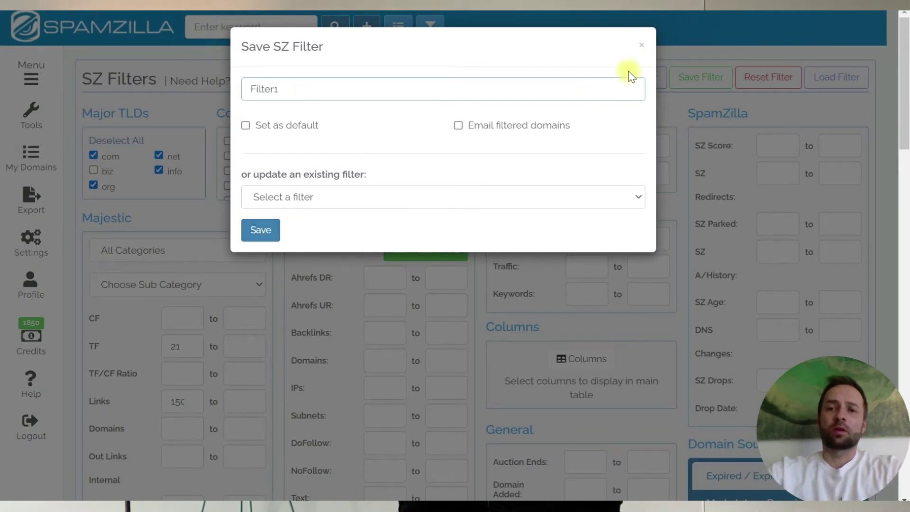
- Close the Save SZ Filter dialog without saving and bring the domain results table into view
{"action": "left_click", "coordinate": [645, 49]}
{"action": "scroll", "coordinate": [574, 169], "scroll_direction": "down", "scroll_amount": 15}
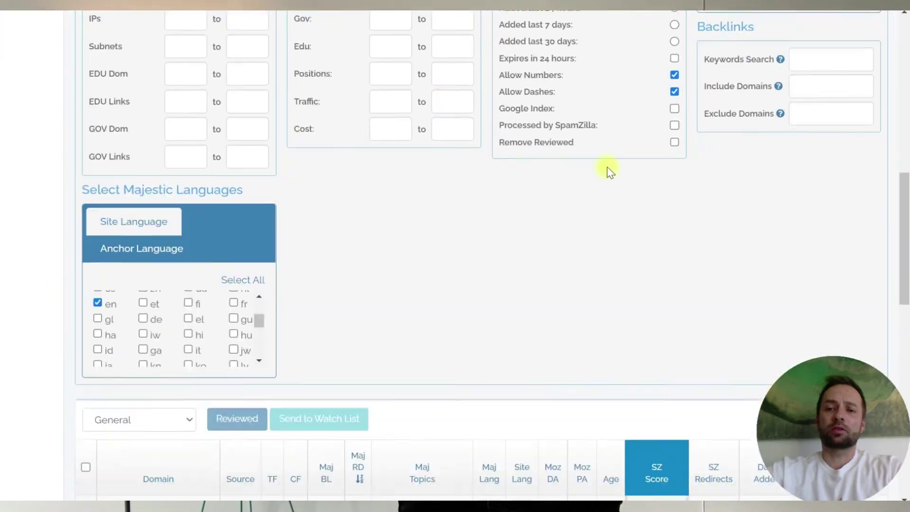
{"action": "scroll", "coordinate": [522, 185], "scroll_direction": "down", "scroll_amount": 3}
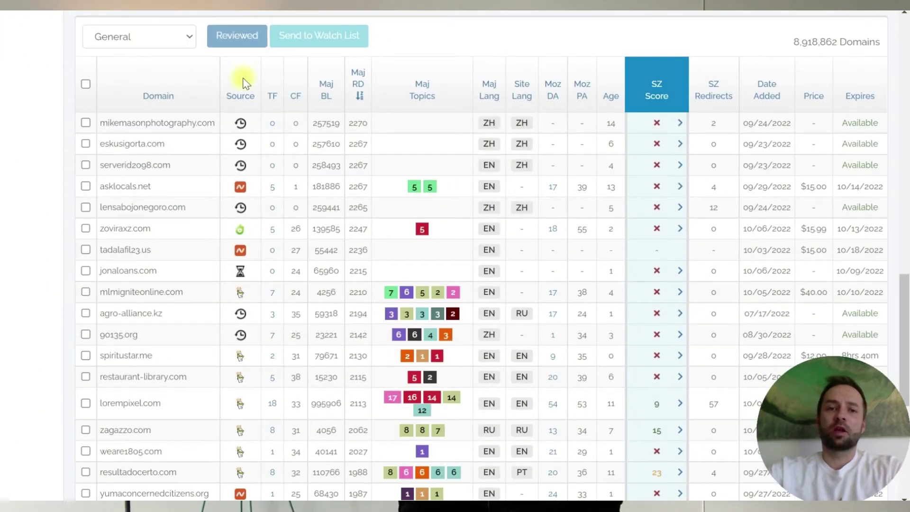
{"action": "scroll", "coordinate": [189, 90], "scroll_direction": "up", "scroll_amount": 2}
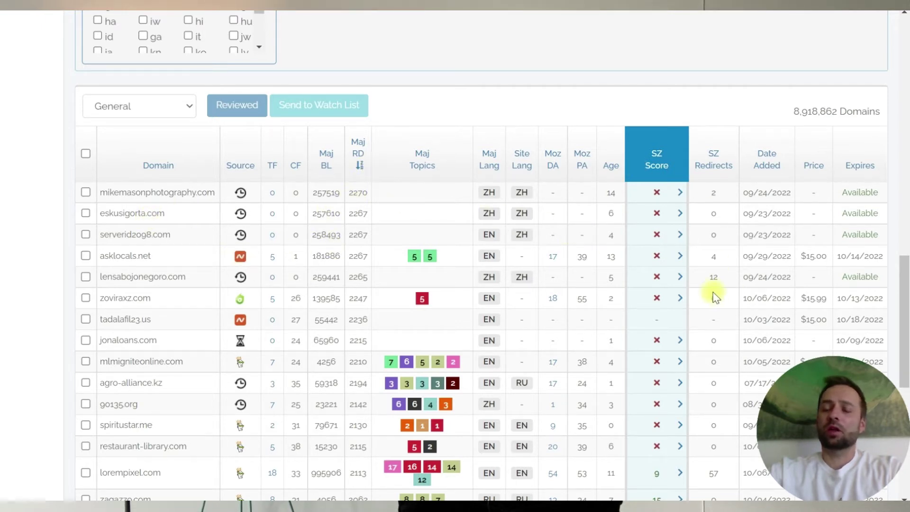
- Expand the first listed domain's details, look over its archive snapshots and summary, and collapse them again
{"action": "left_click", "coordinate": [680, 194]}
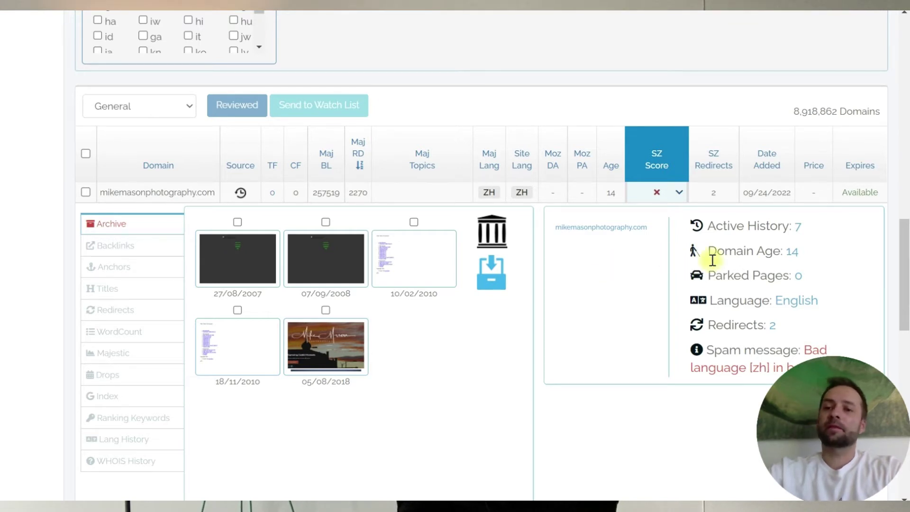
{"action": "scroll", "coordinate": [768, 243], "scroll_direction": "down", "scroll_amount": 1}
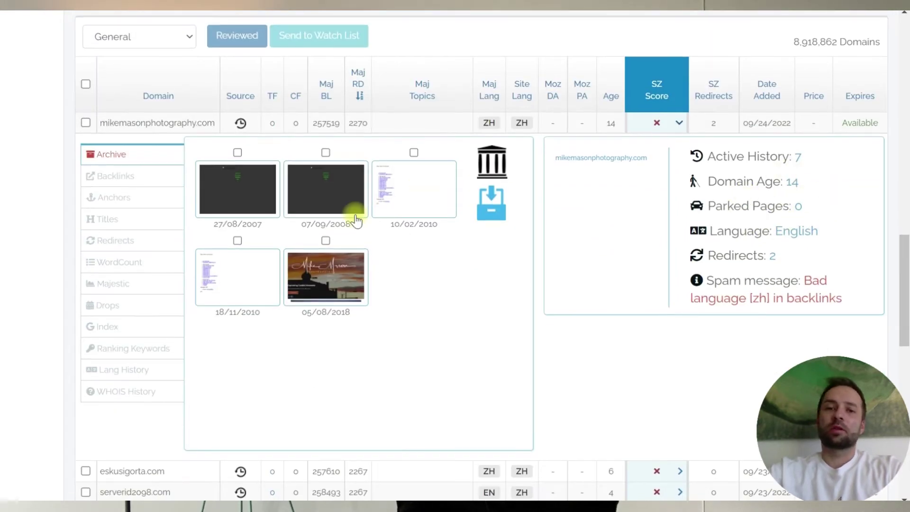
{"action": "left_click", "coordinate": [679, 124]}
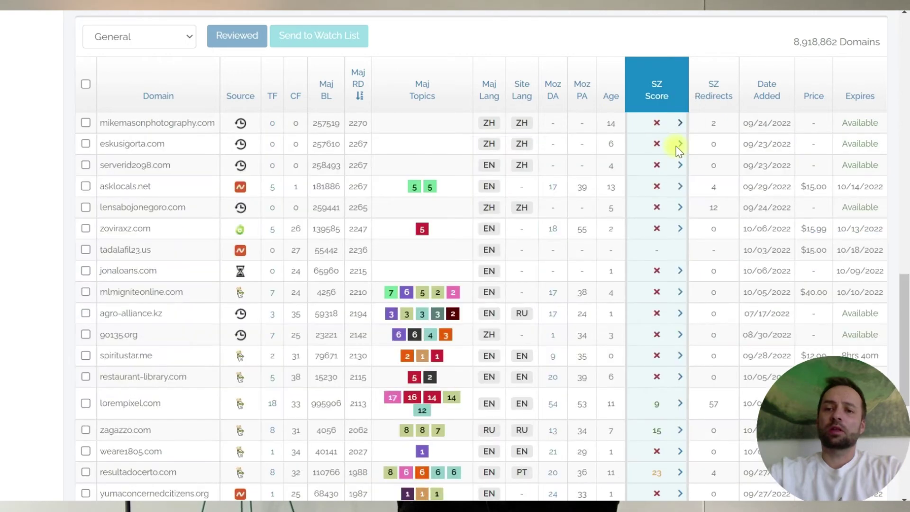
- Check the SZ Score explanations of several domains and examine the expanded details of kbidc.kr
{"action": "scroll", "coordinate": [676, 146], "scroll_direction": "down", "scroll_amount": 4}
{"action": "mouse_move", "coordinate": [658, 149]}
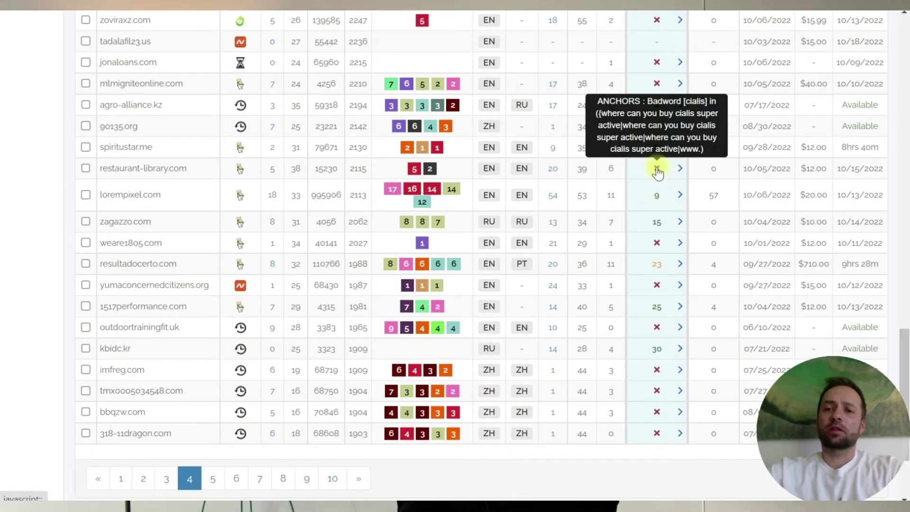
{"action": "mouse_move", "coordinate": [659, 270]}
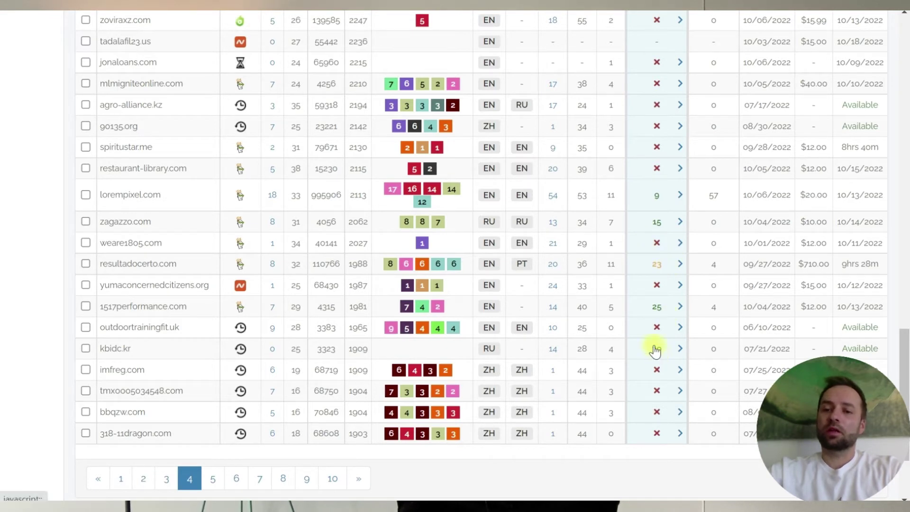
{"action": "mouse_move", "coordinate": [656, 353]}
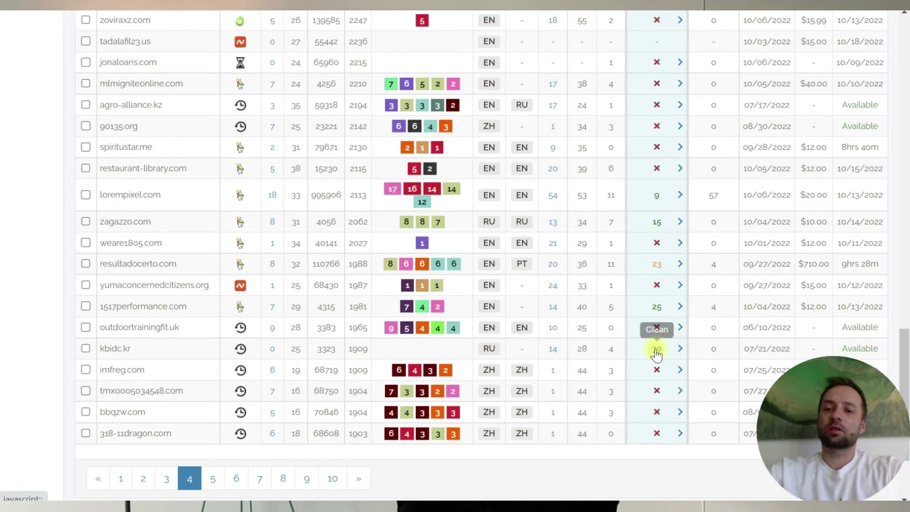
{"action": "left_click", "coordinate": [680, 351]}
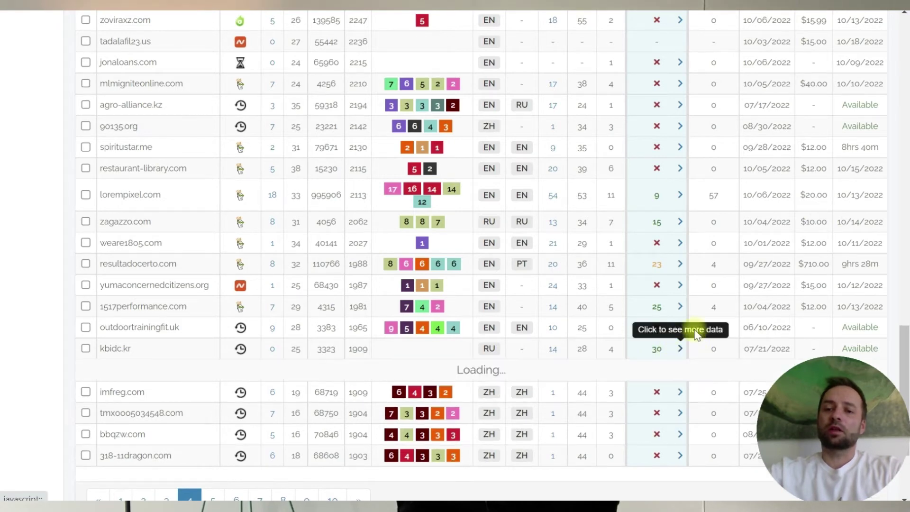
{"action": "scroll", "coordinate": [690, 328], "scroll_direction": "down", "scroll_amount": 3}
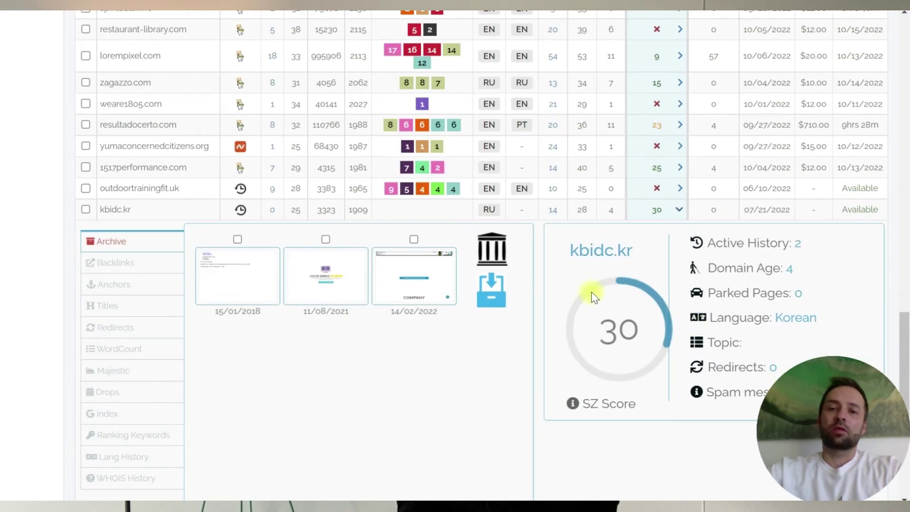
- Expand the first listed domain's details again and examine its active history, parked pages, redirects and spam message
{"action": "scroll", "coordinate": [594, 297], "scroll_direction": "up", "scroll_amount": 9}
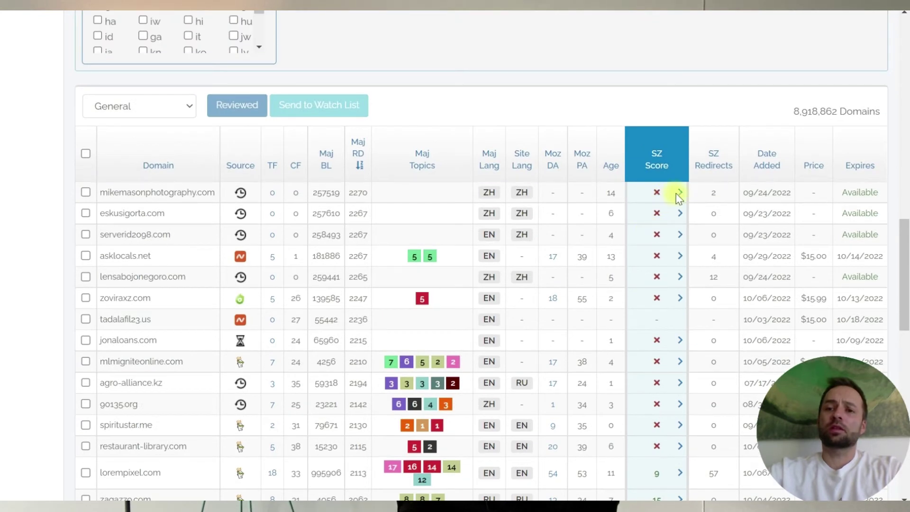
{"action": "left_click", "coordinate": [679, 192]}
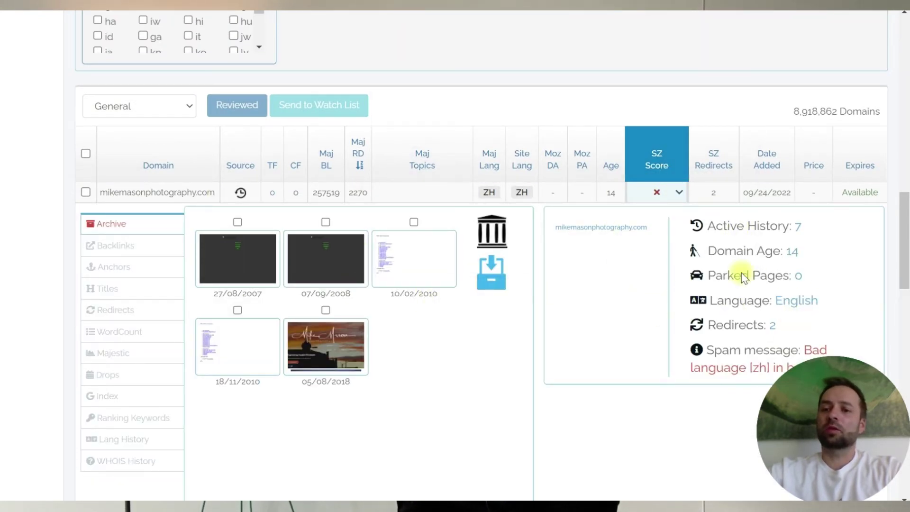
{"action": "scroll", "coordinate": [795, 325], "scroll_direction": "down", "scroll_amount": 2}
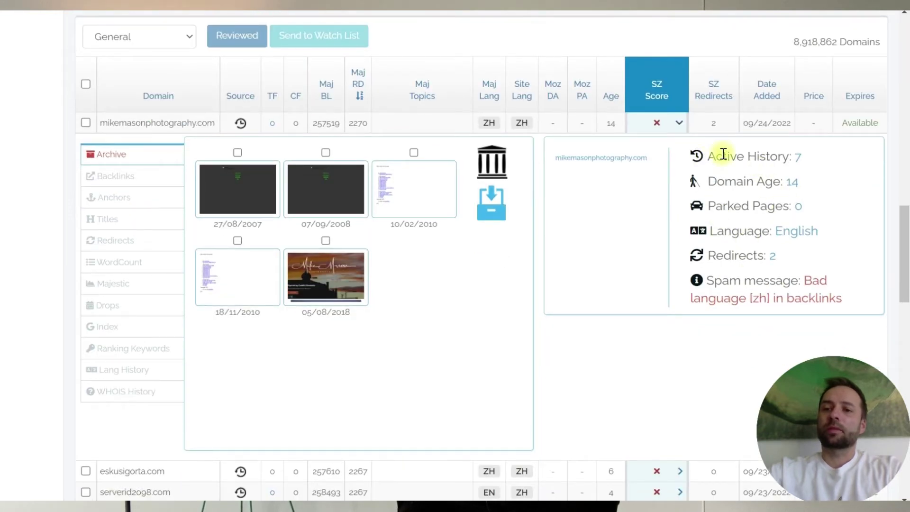
{"action": "left_click_drag", "start_coordinate": [716, 156], "coordinate": [803, 162]}
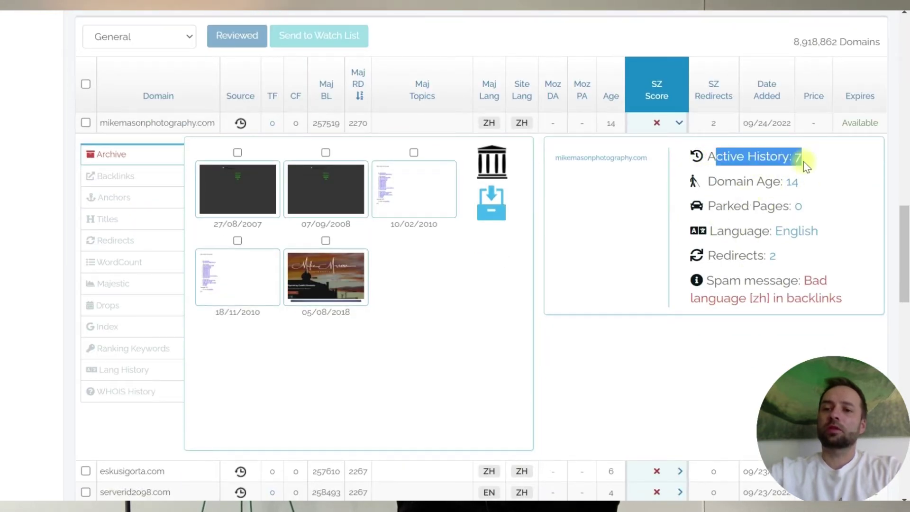
{"action": "left_click", "coordinate": [726, 210]}
{"action": "left_click_drag", "start_coordinate": [731, 256], "coordinate": [846, 307]}
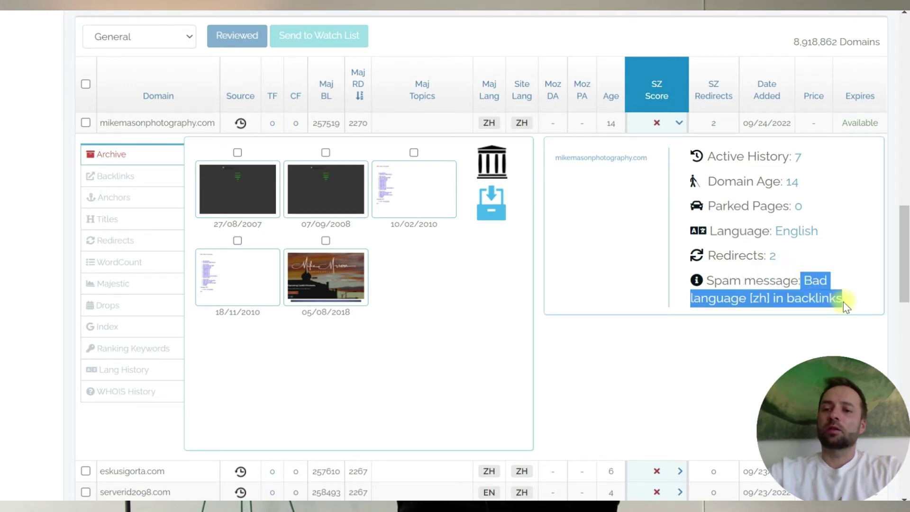
{"action": "left_click", "coordinate": [851, 270]}
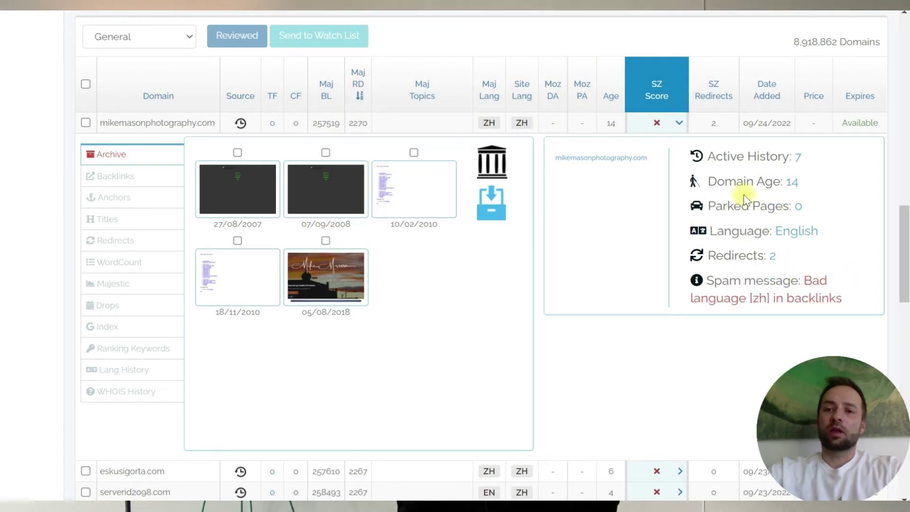
- Review the first listed domain's backlinks, anchors and titles, and return to its archive snapshots
{"action": "left_click", "coordinate": [144, 185]}
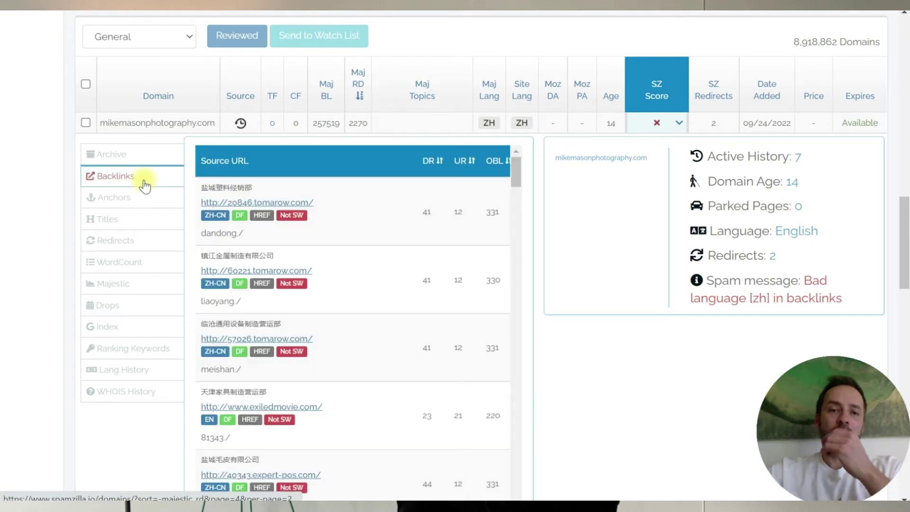
{"action": "left_click", "coordinate": [117, 194]}
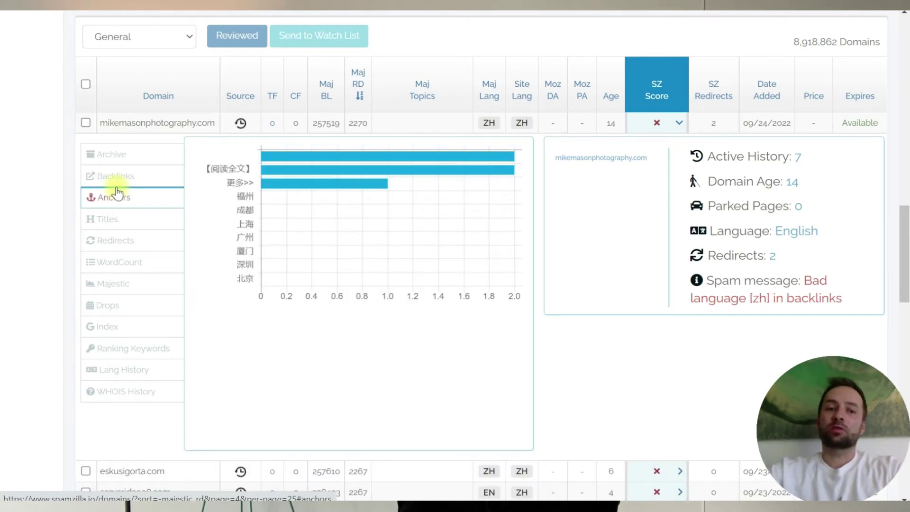
{"action": "left_click", "coordinate": [114, 223]}
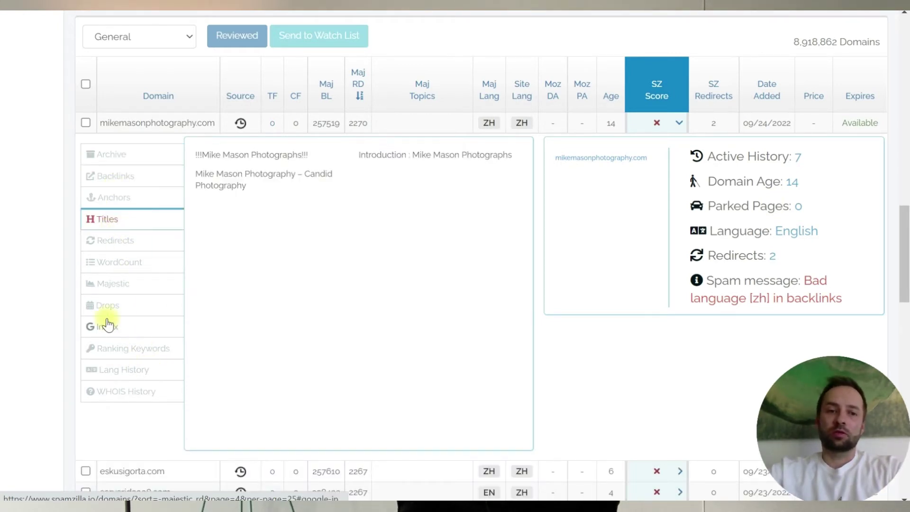
{"action": "left_click", "coordinate": [113, 156]}
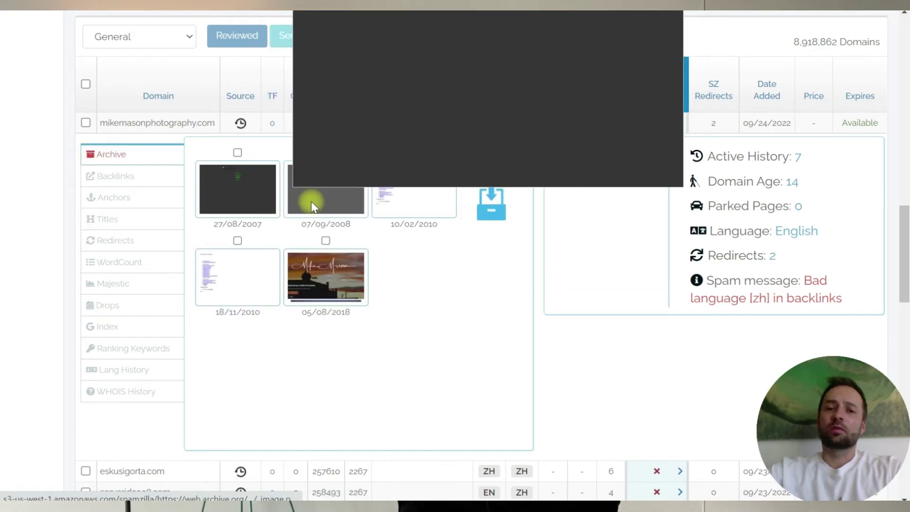
{"action": "scroll", "coordinate": [317, 332], "scroll_direction": "up", "scroll_amount": 2}
{"action": "mouse_move", "coordinate": [320, 348]}
{"action": "scroll", "coordinate": [687, 223], "scroll_direction": "up", "scroll_amount": 6}
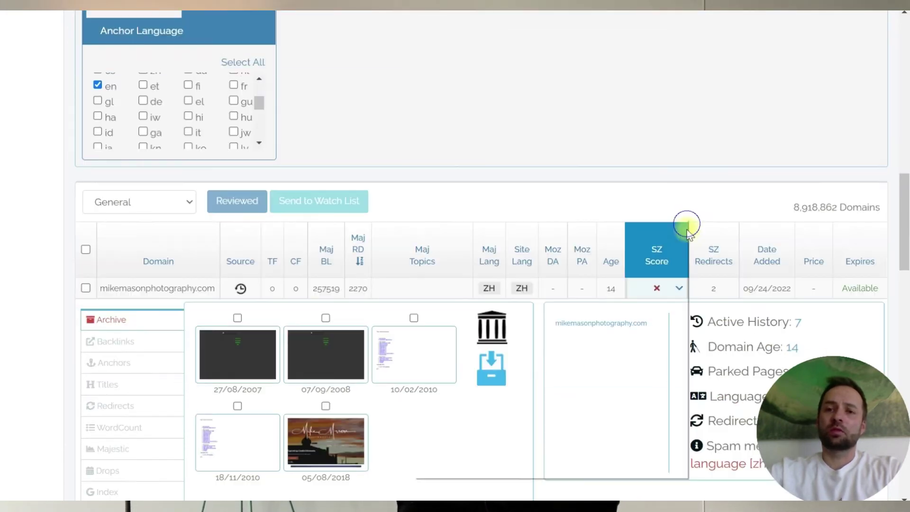
{"action": "scroll", "coordinate": [687, 211], "scroll_direction": "up", "scroll_amount": 3}
{"action": "scroll", "coordinate": [687, 236], "scroll_direction": "down", "scroll_amount": 10}
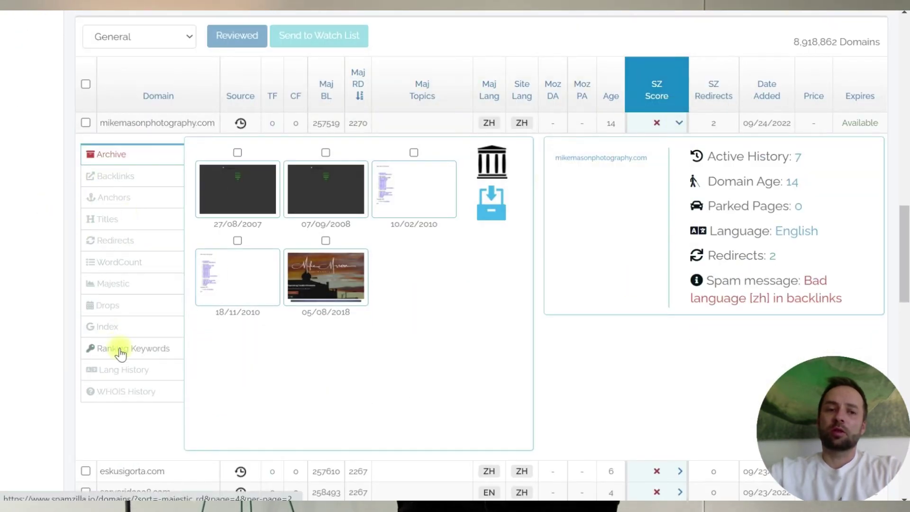
- Collapse the first domain's details and expand the details of lorempixel.com to look them over
{"action": "left_click", "coordinate": [679, 123]}
{"action": "scroll", "coordinate": [669, 274], "scroll_direction": "down", "scroll_amount": 2}
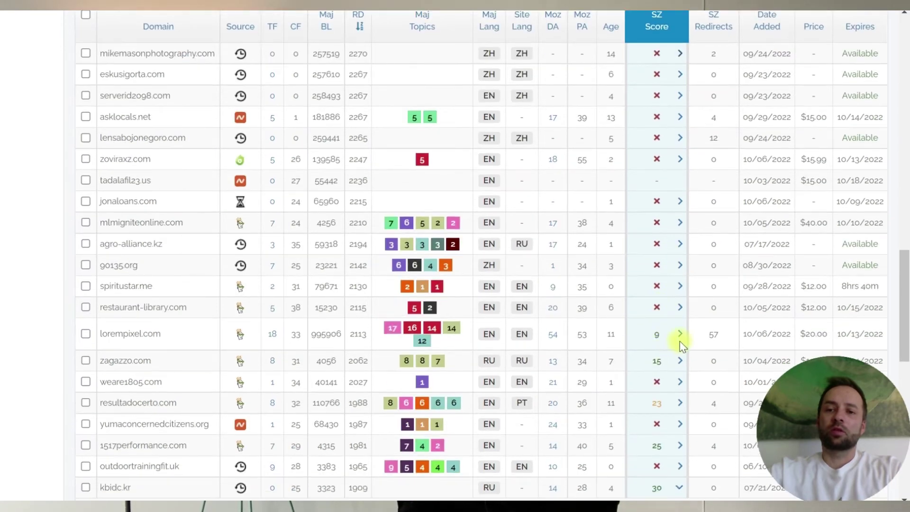
{"action": "left_click", "coordinate": [681, 336]}
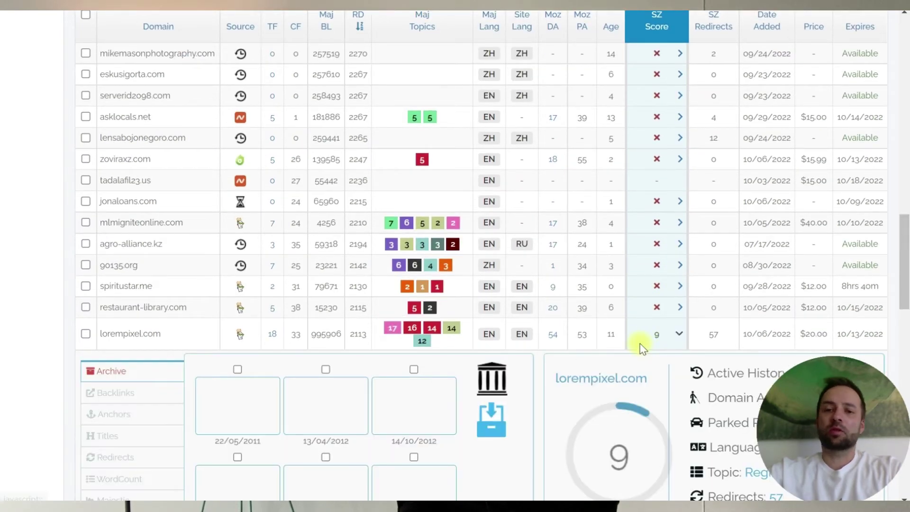
{"action": "scroll", "coordinate": [665, 167], "scroll_direction": "up", "scroll_amount": 3}
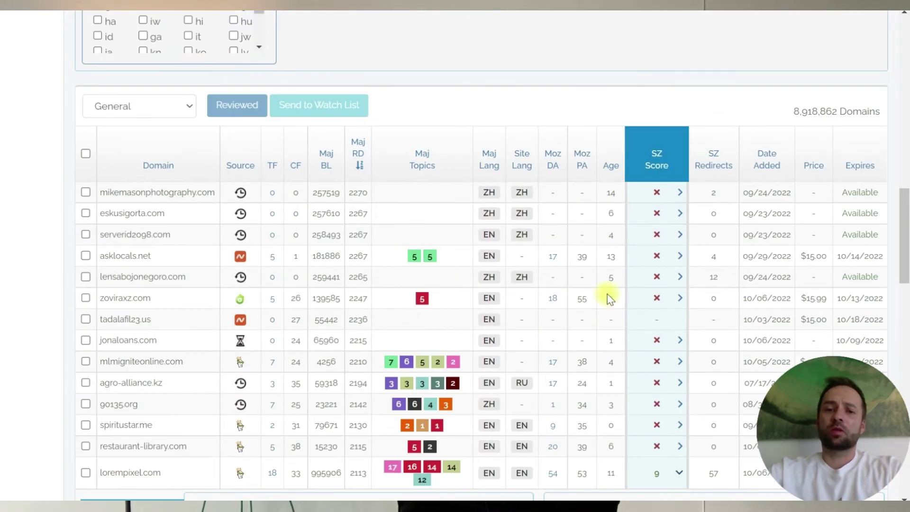
{"action": "scroll", "coordinate": [579, 285], "scroll_direction": "down", "scroll_amount": 4}
{"action": "scroll", "coordinate": [619, 264], "scroll_direction": "up", "scroll_amount": 2}
{"action": "scroll", "coordinate": [588, 245], "scroll_direction": "up", "scroll_amount": 2}
{"action": "scroll", "coordinate": [465, 260], "scroll_direction": "down", "scroll_amount": 2}
- Sort the domain results by TF
{"action": "scroll", "coordinate": [364, 191], "scroll_direction": "up", "scroll_amount": 3}
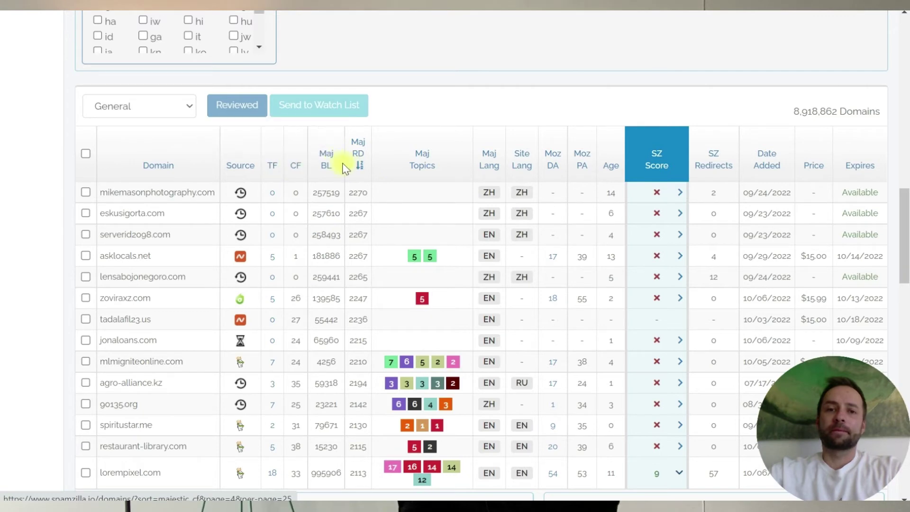
{"action": "left_click", "coordinate": [272, 174]}
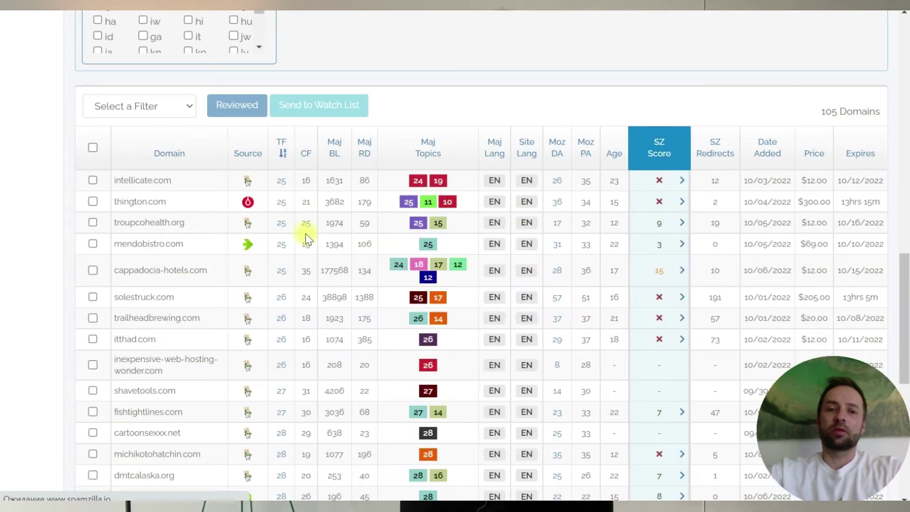
{"action": "left_click", "coordinate": [281, 229]}
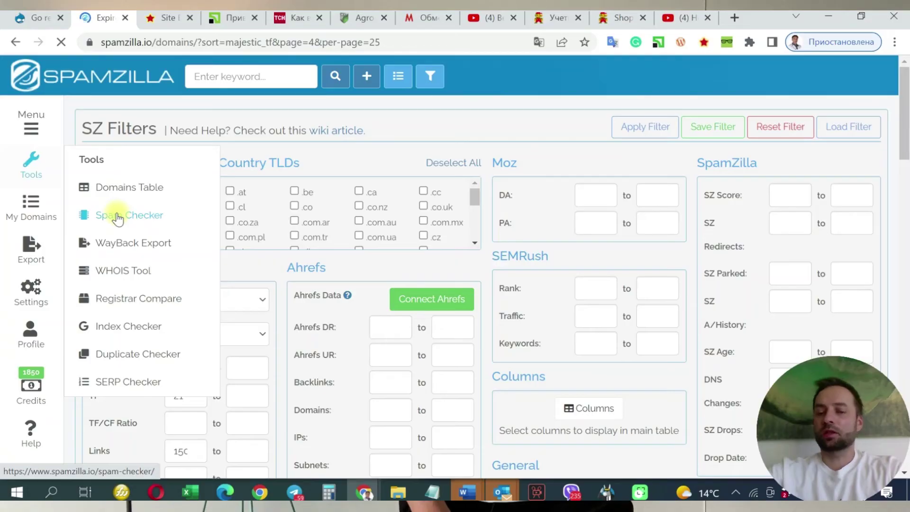
- Open the Spam Checker tool for a look and switch to the WayBack Export tool
{"action": "left_click", "coordinate": [115, 211]}
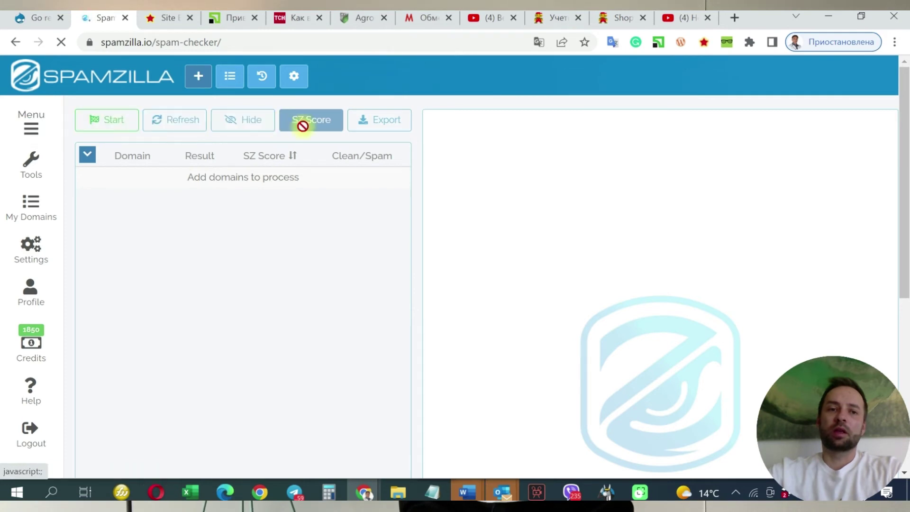
{"action": "mouse_move", "coordinate": [59, 164]}
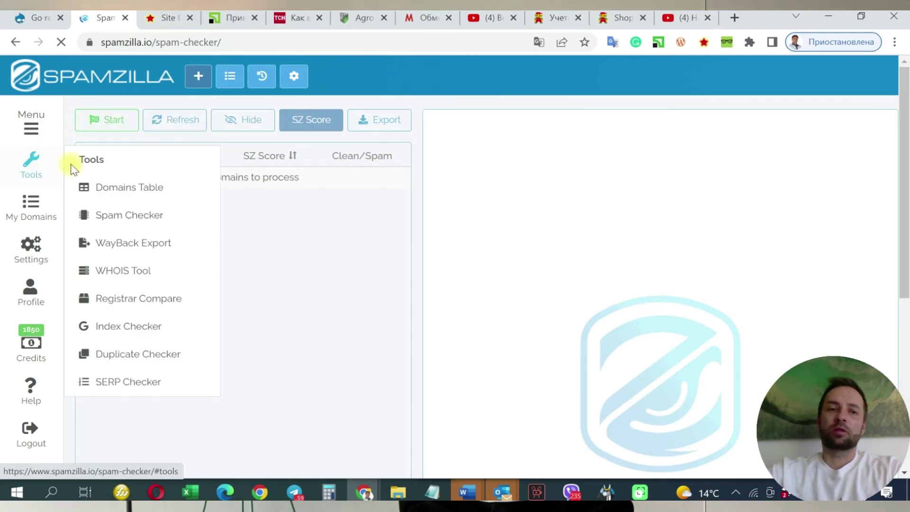
{"action": "left_click", "coordinate": [137, 250]}
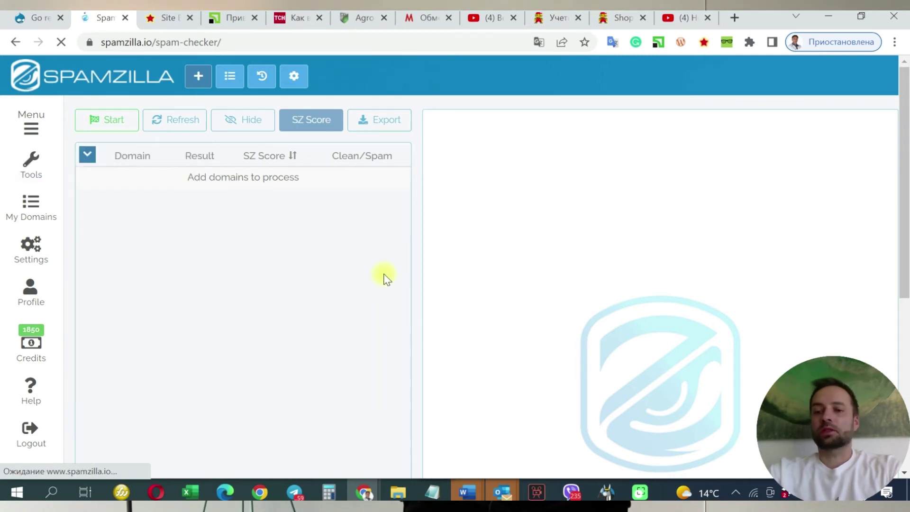
- Submit a Wayback Explorer request for the domain htmlpad.com with the snapshot date 19990125
{"action": "left_click", "coordinate": [593, 198]}
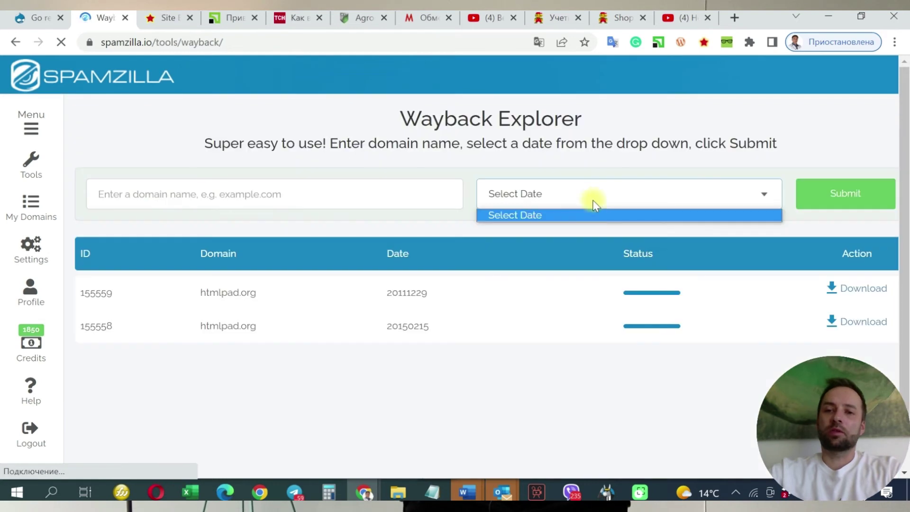
{"action": "left_click", "coordinate": [593, 198]}
{"action": "left_click", "coordinate": [358, 193]}
{"action": "type", "text": "htmlpad.com"}
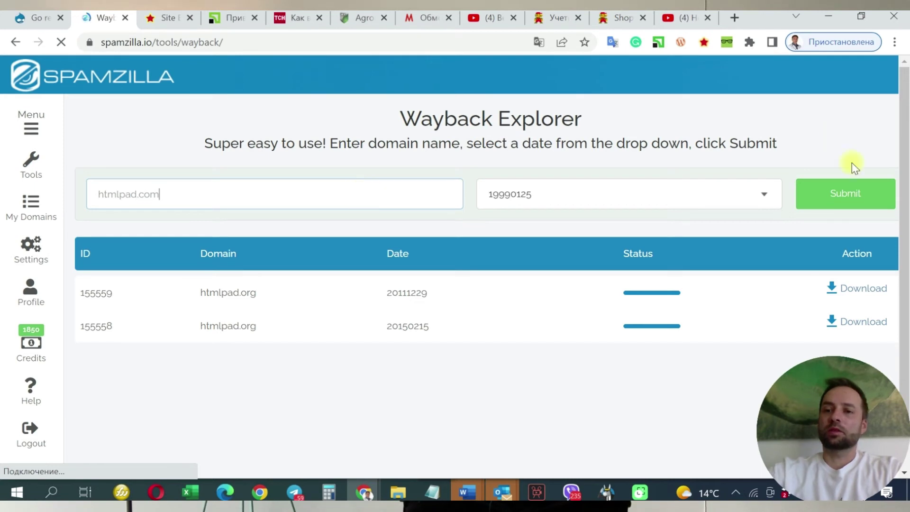
{"action": "left_click", "coordinate": [839, 203]}
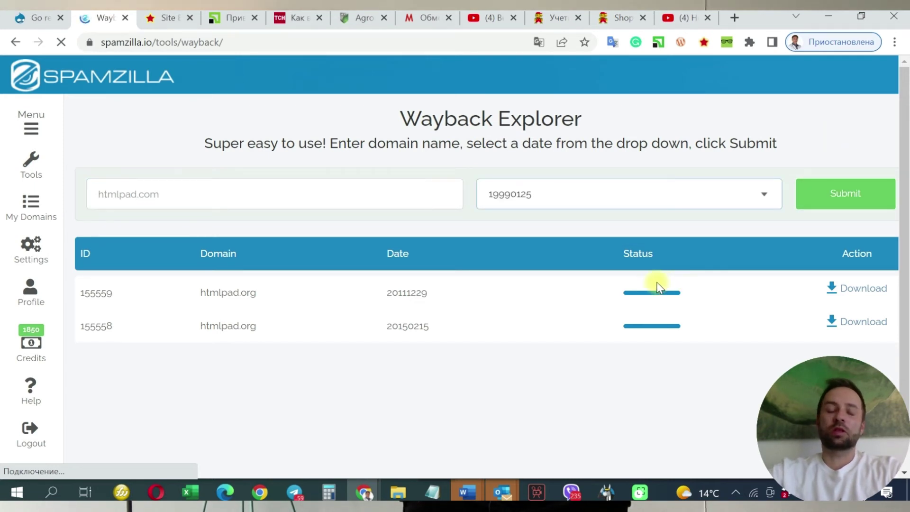